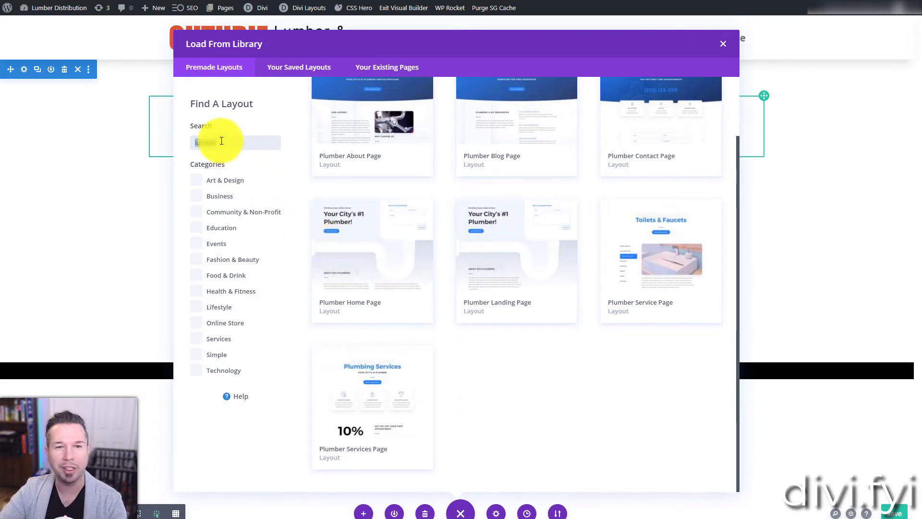
Step: Load the Home page layout of the Travel Blog layout pack from the premade layouts into the page
scroll(580, 243, "down", 4)
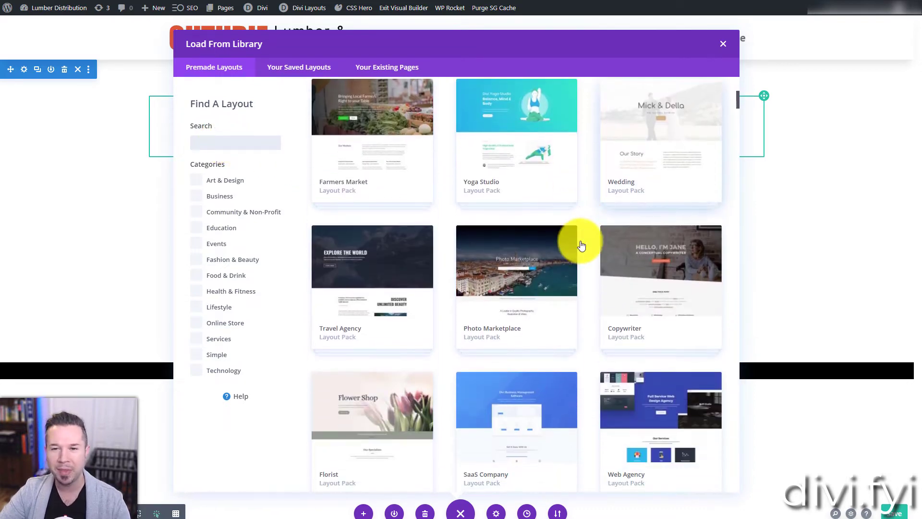
scroll(581, 245, "down", 4)
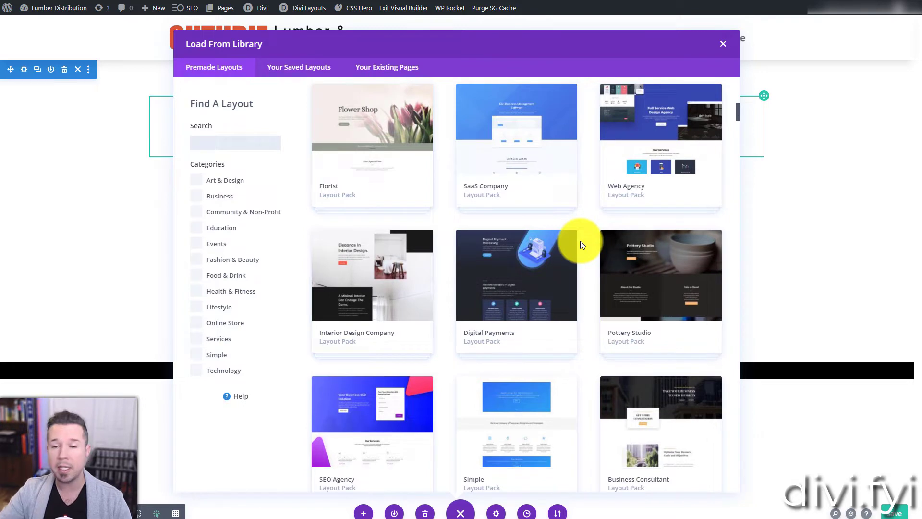
scroll(580, 244, "down", 6)
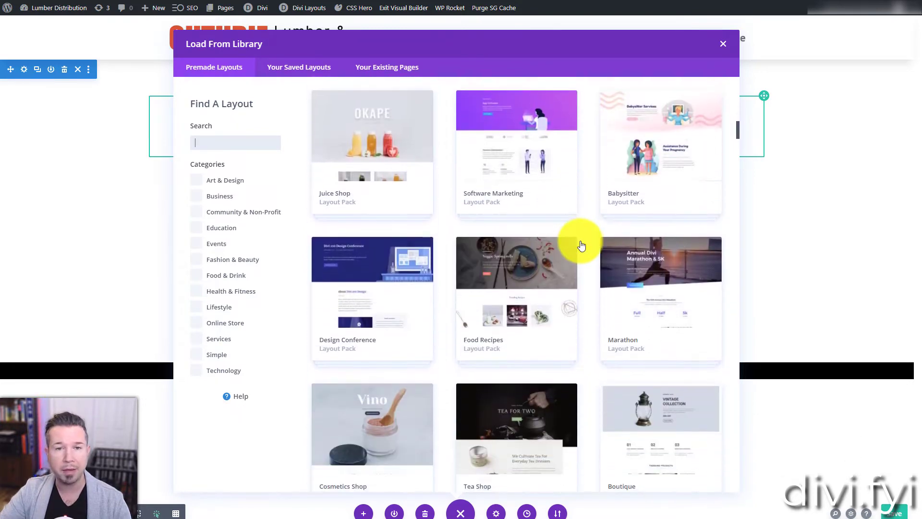
scroll(581, 245, "down", 7)
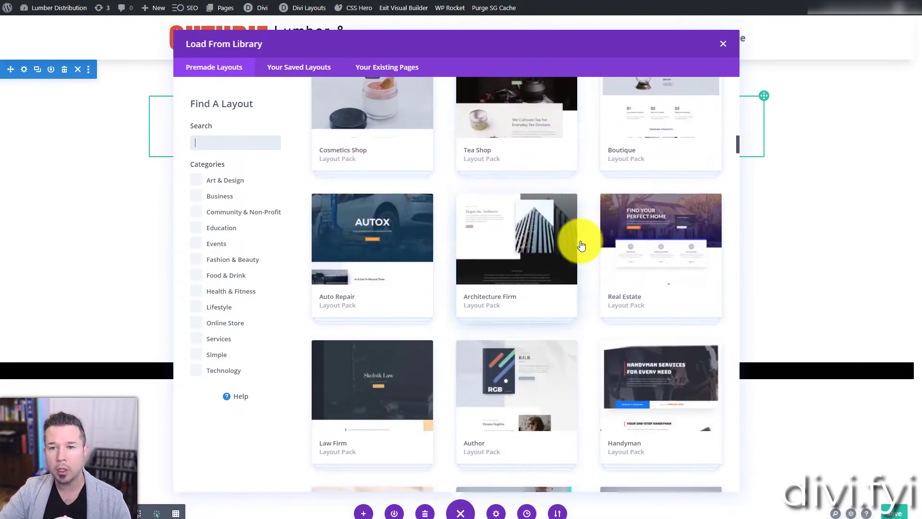
scroll(598, 317, "down", 5)
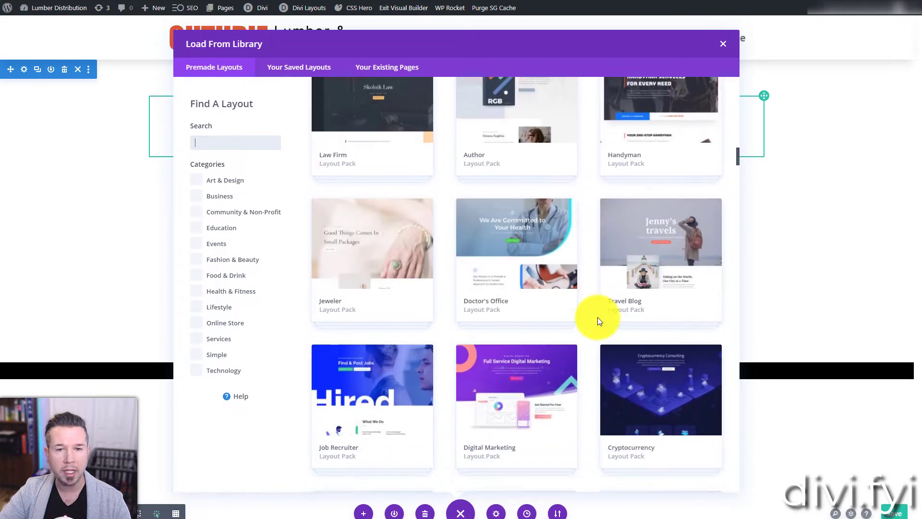
scroll(597, 317, "down", 2)
scroll(598, 317, "up", 2)
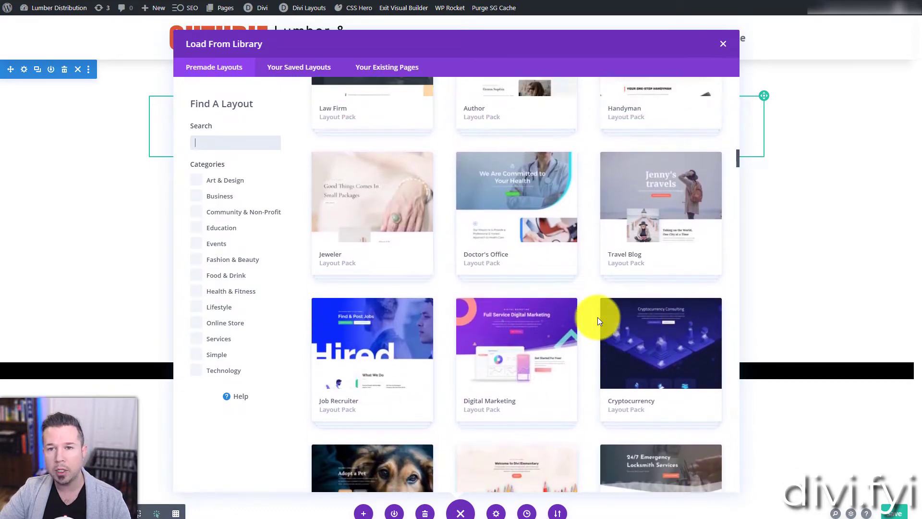
scroll(601, 338, "down", 2)
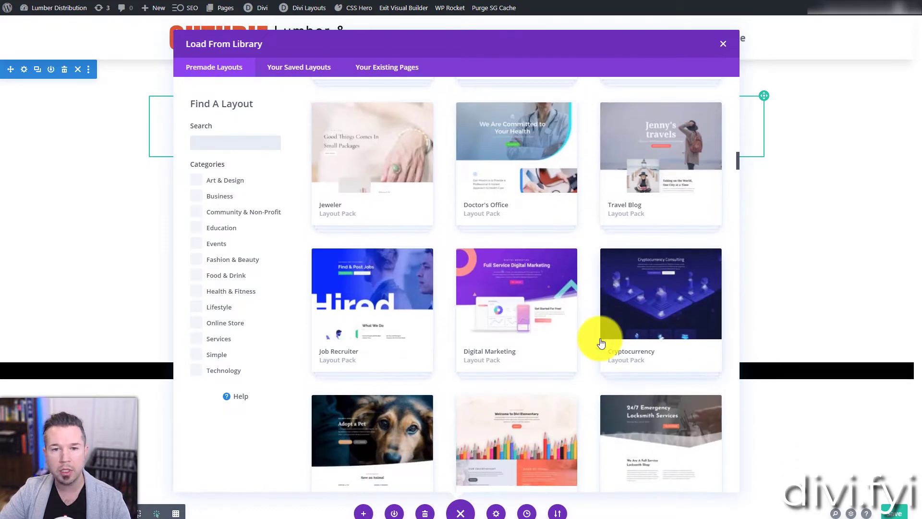
scroll(599, 336, "up", 2)
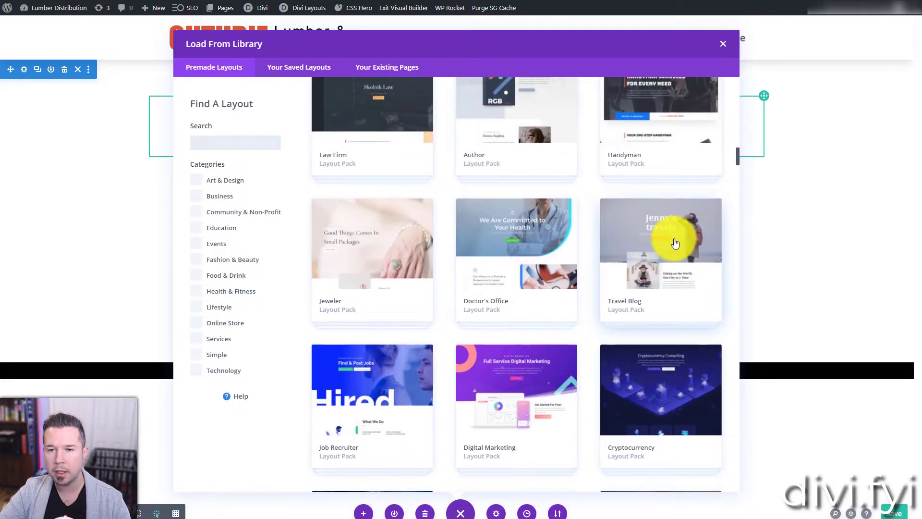
left_click(673, 242)
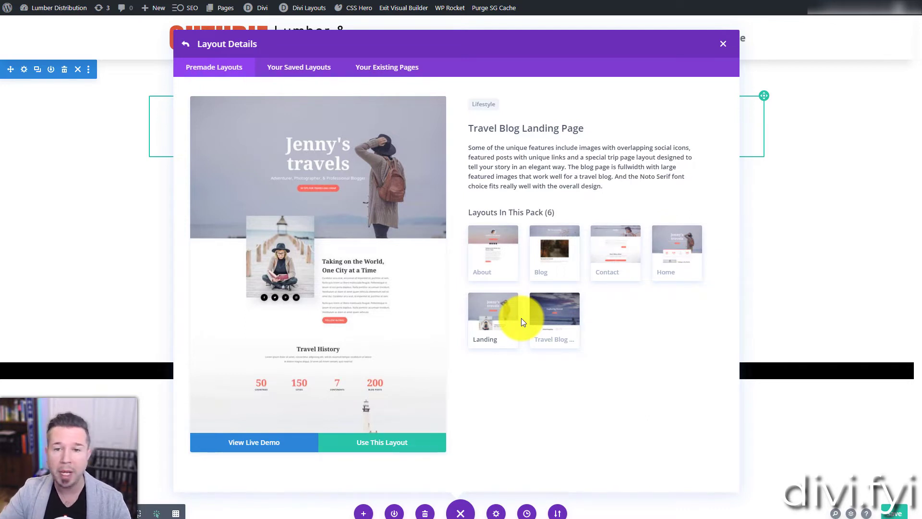
left_click(677, 257)
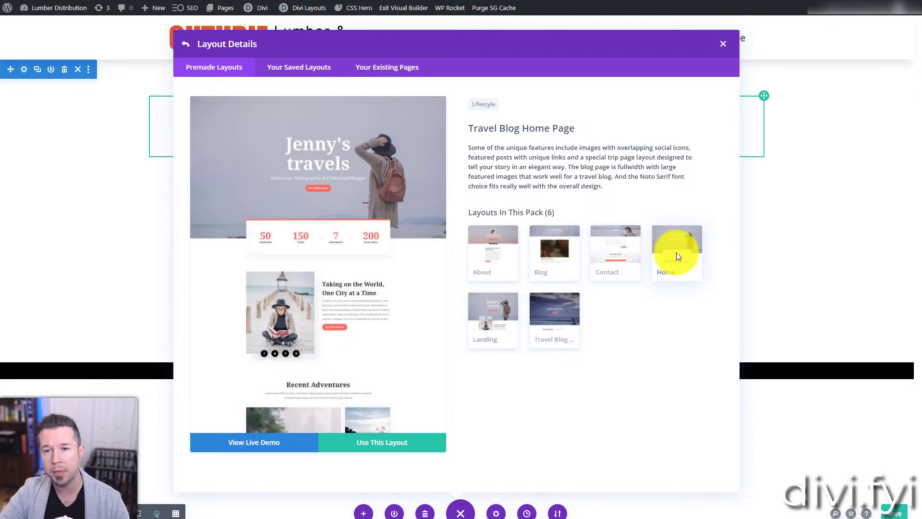
left_click(375, 445)
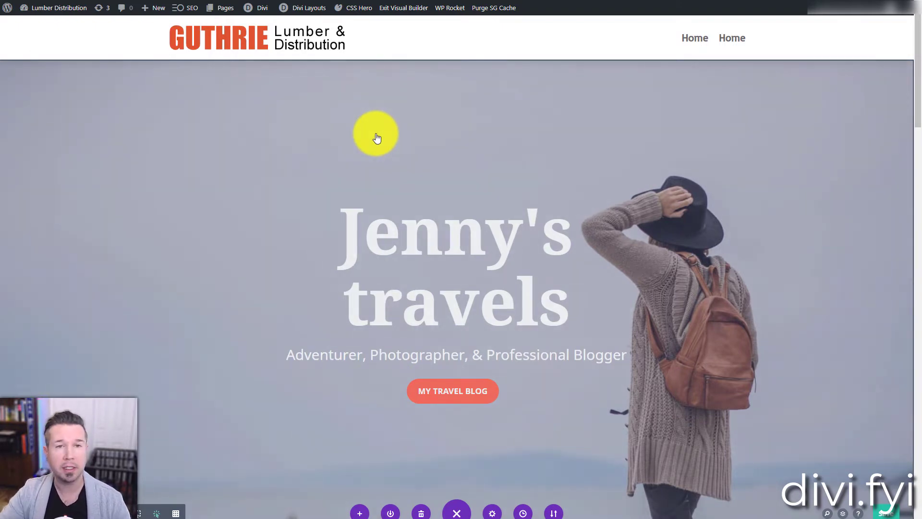
Step: Review the loaded travel blog page from the header down through the Recent Adventures section
scroll(123, 171, "down", 2)
scroll(99, 173, "up", 2)
scroll(97, 179, "down", 1)
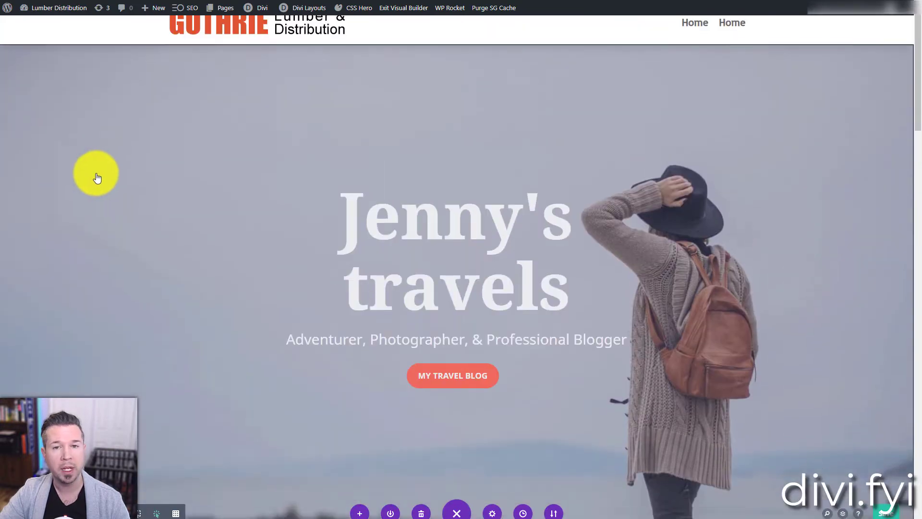
scroll(68, 191, "down", 15)
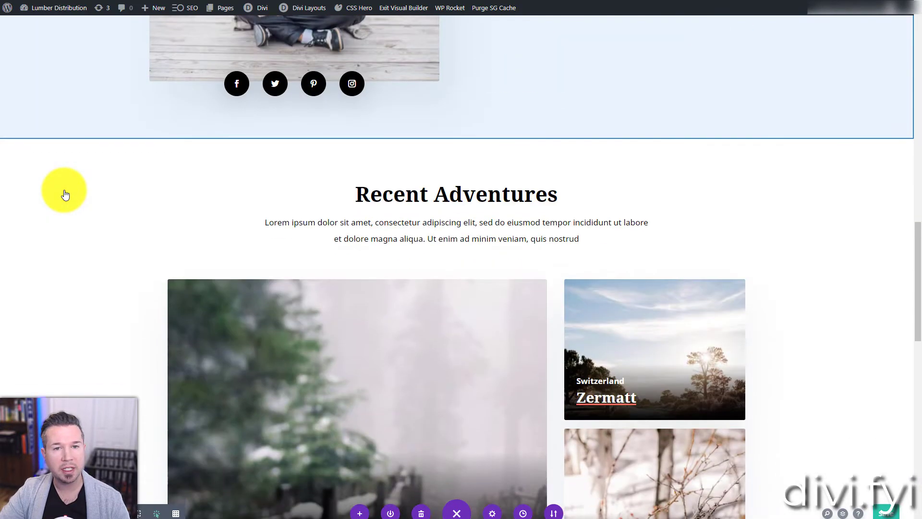
scroll(65, 195, "down", 4)
scroll(65, 194, "up", 18)
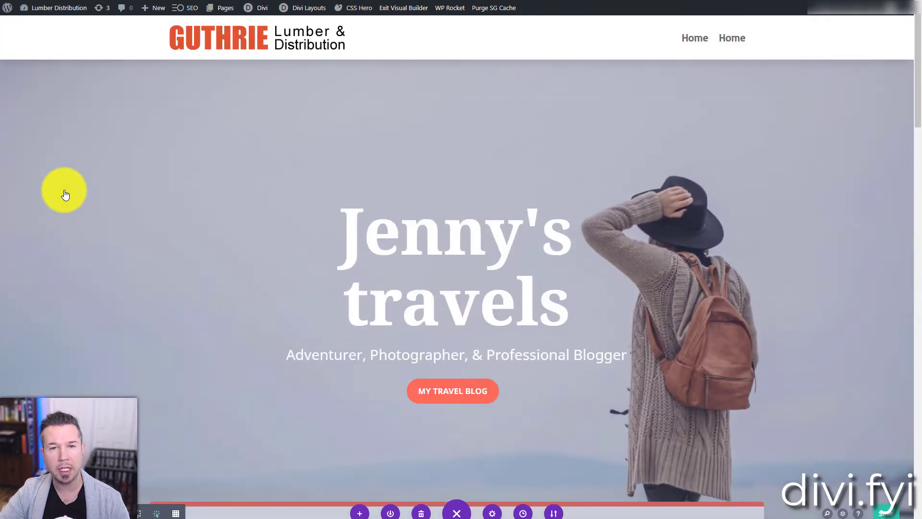
Step: Check the background settings of the topmost hero section and close its settings
mouse_move(91, 136)
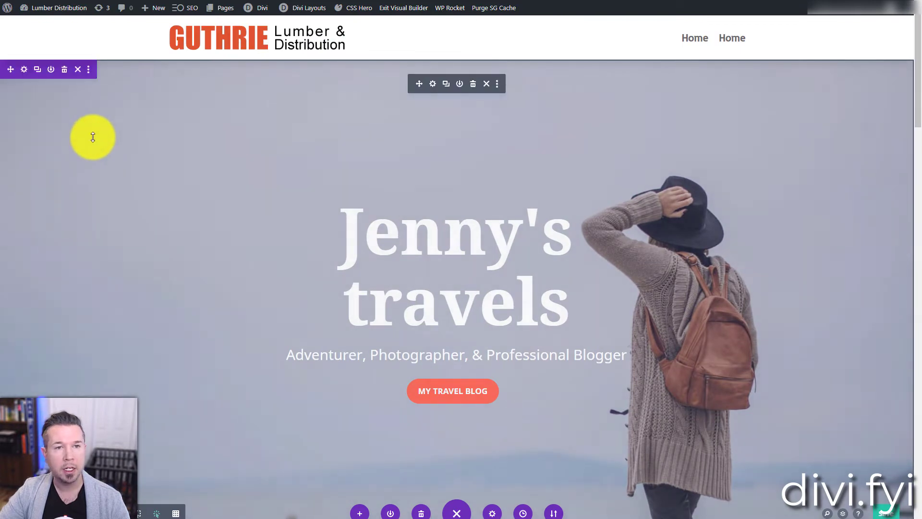
left_click(25, 72)
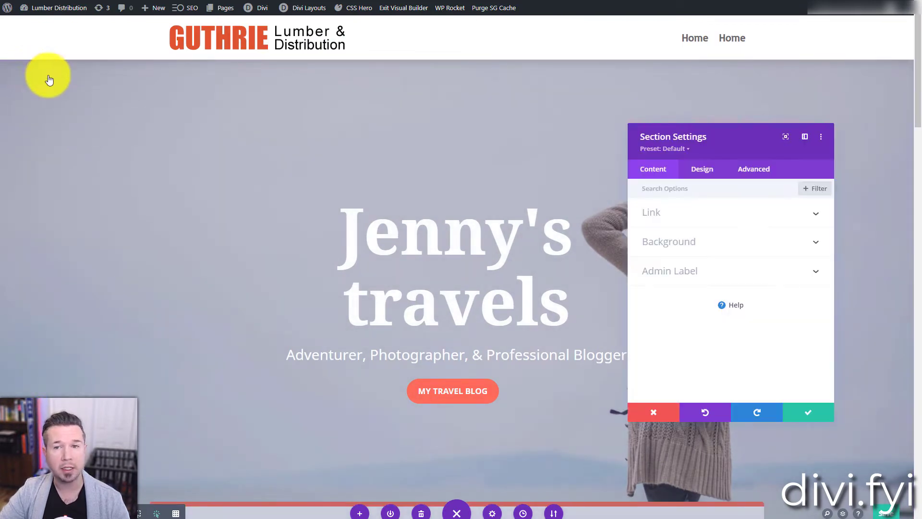
left_click(686, 242)
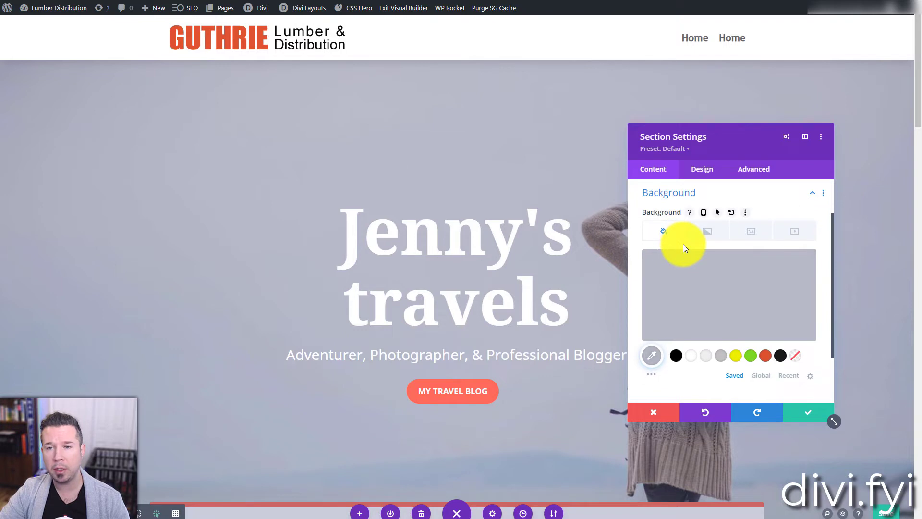
left_click(810, 415)
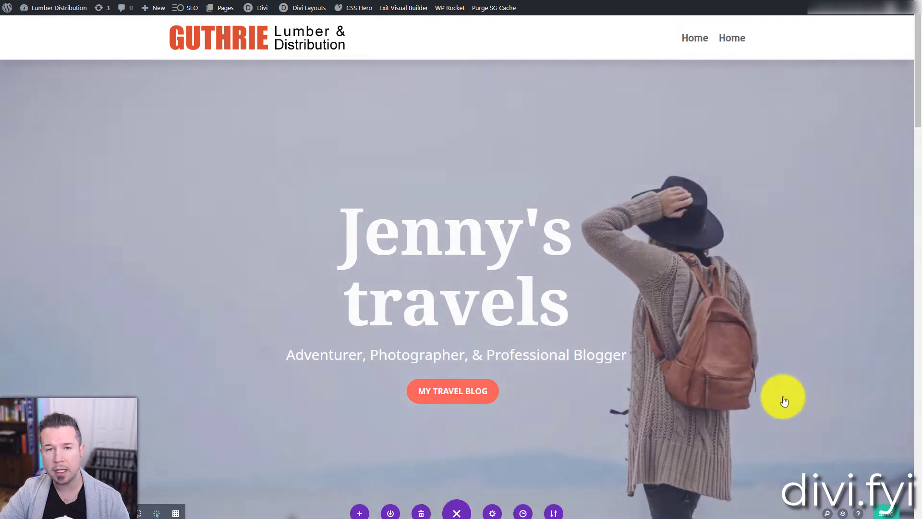
Step: Replace the fullwidth header's background image with the stacked firewood photo pexels-paula-128639.jpg and save the header settings
mouse_move(404, 87)
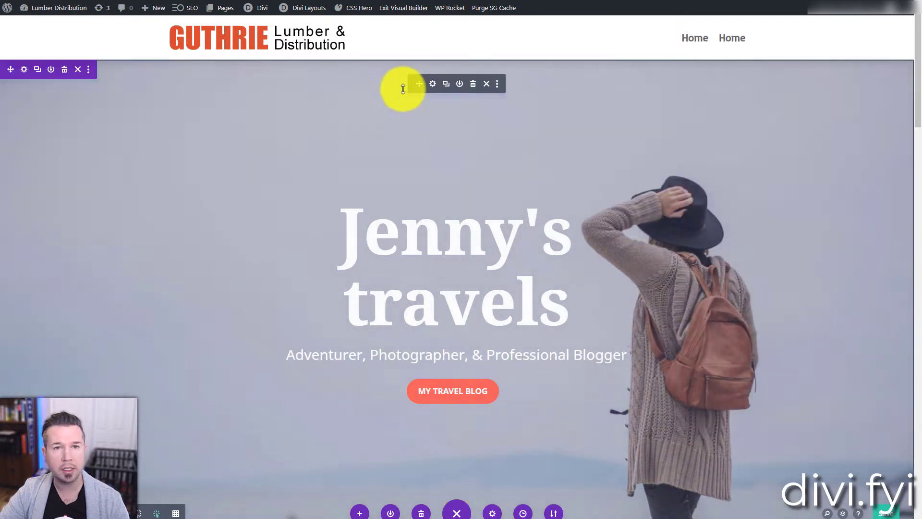
left_click(433, 84)
scroll(694, 269, "down", 5)
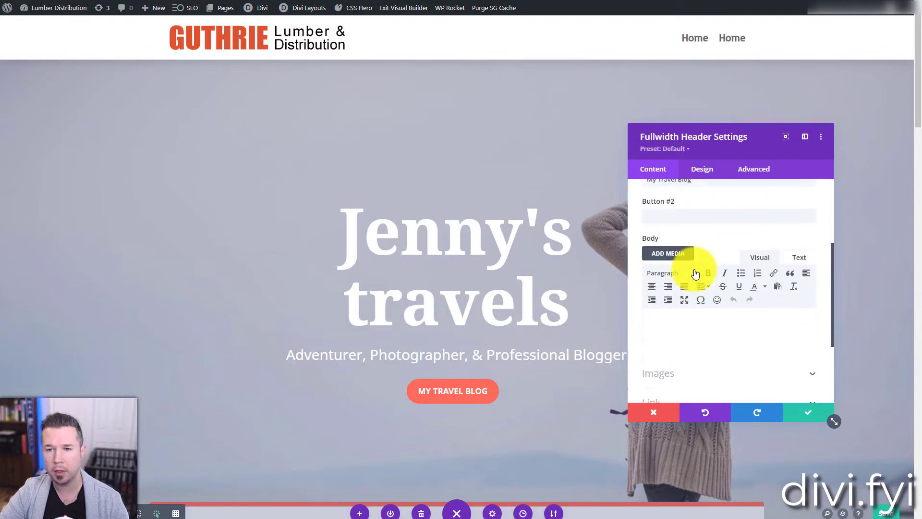
scroll(695, 271, "down", 1)
left_click(682, 315)
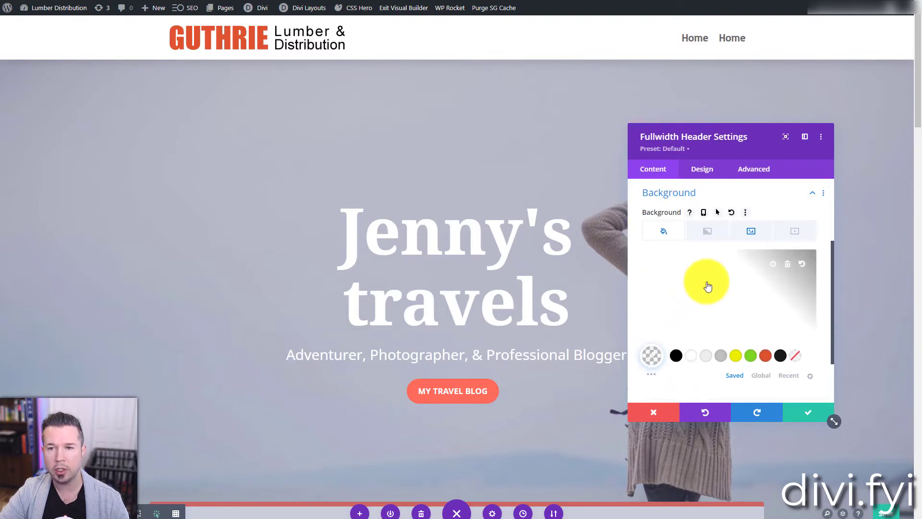
left_click(748, 234)
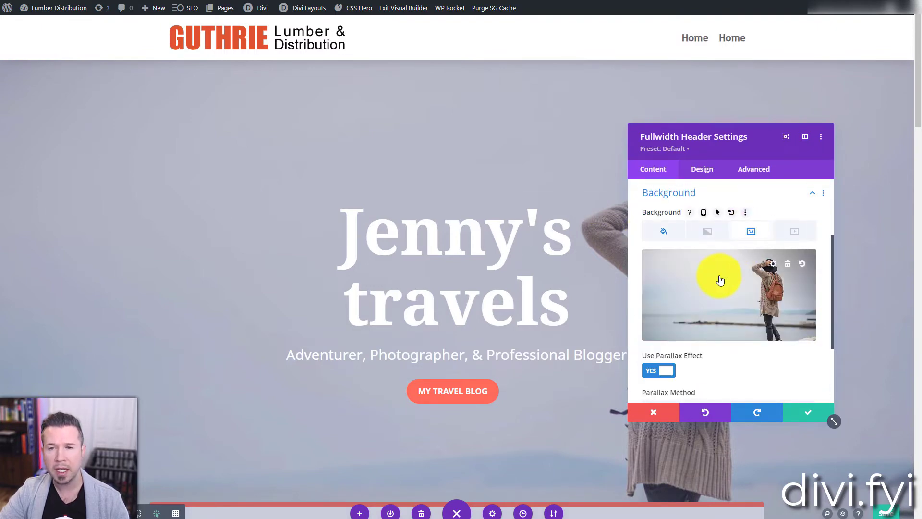
left_click(720, 280)
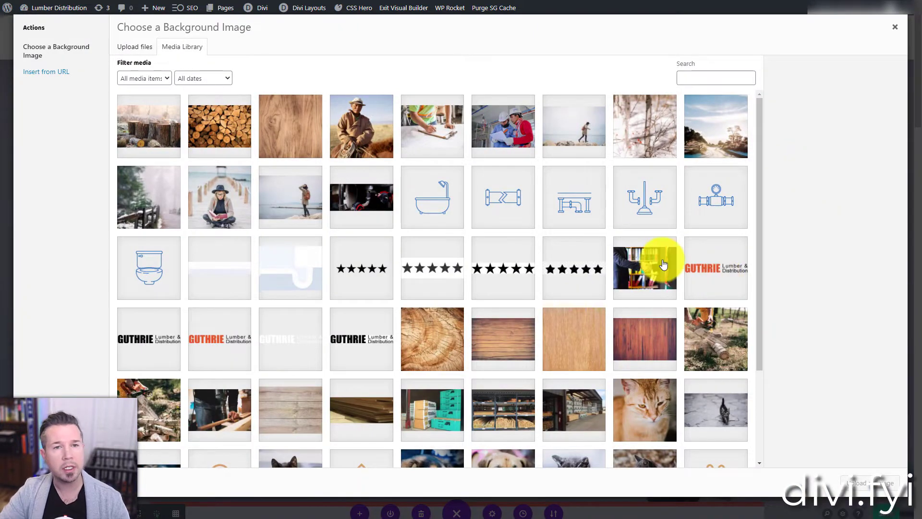
left_click(207, 131)
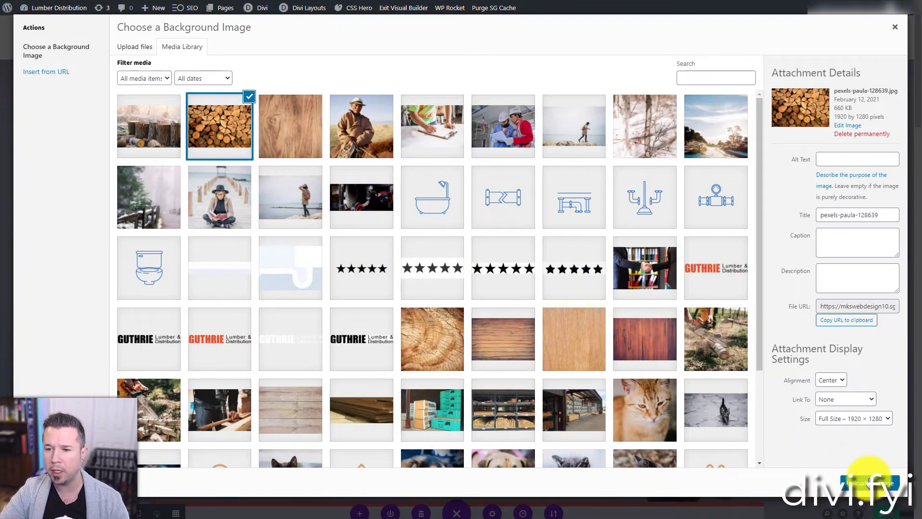
left_click(894, 482)
left_click(807, 416)
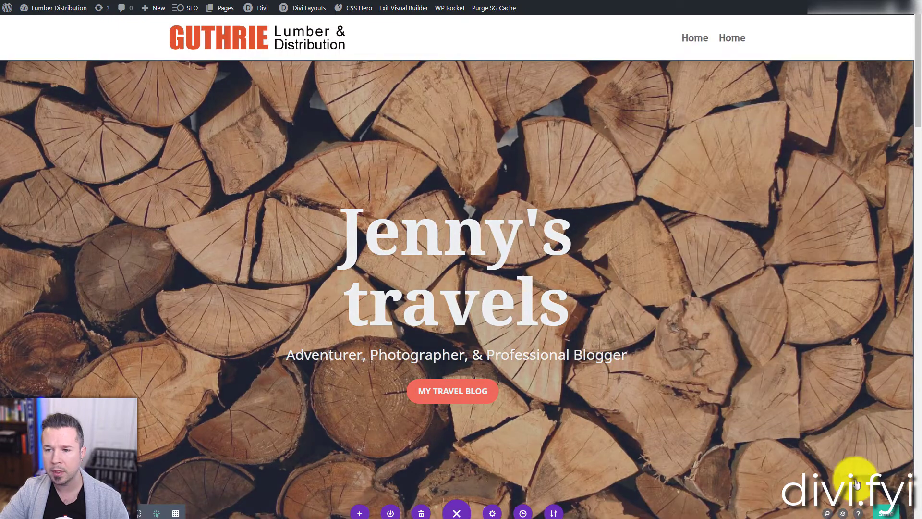
Step: Replace the image beside "Taking on the World, One City at a Time" with the photo of the man in a hat and save
scroll(879, 509, "down", 7)
scroll(879, 513, "down", 6)
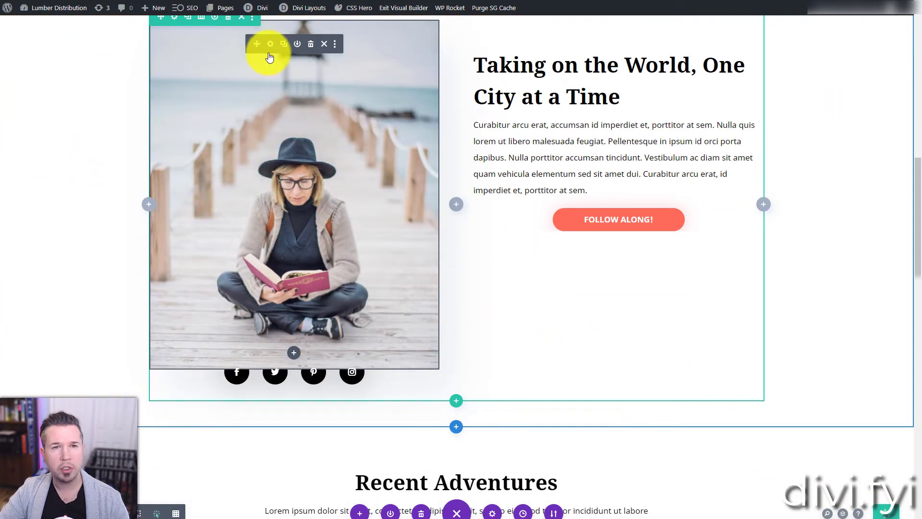
left_click(270, 46)
left_click(723, 277)
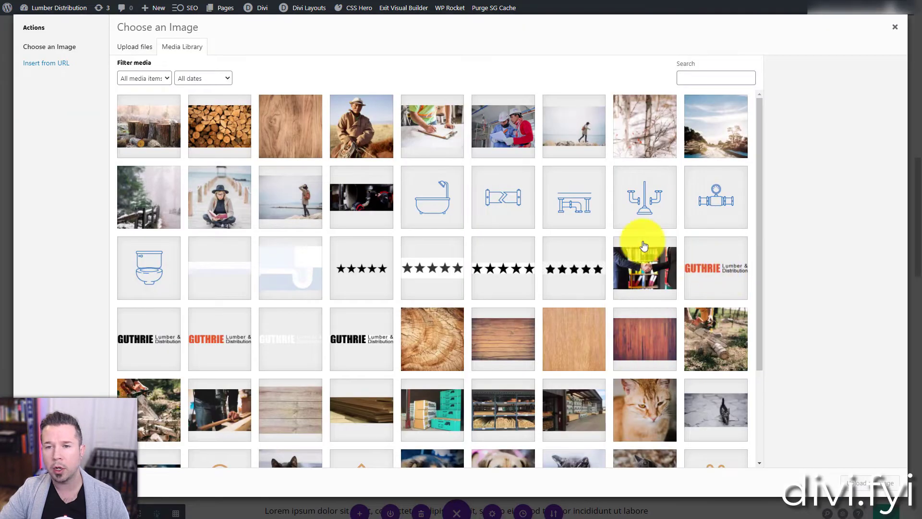
left_click(361, 127)
left_click(862, 480)
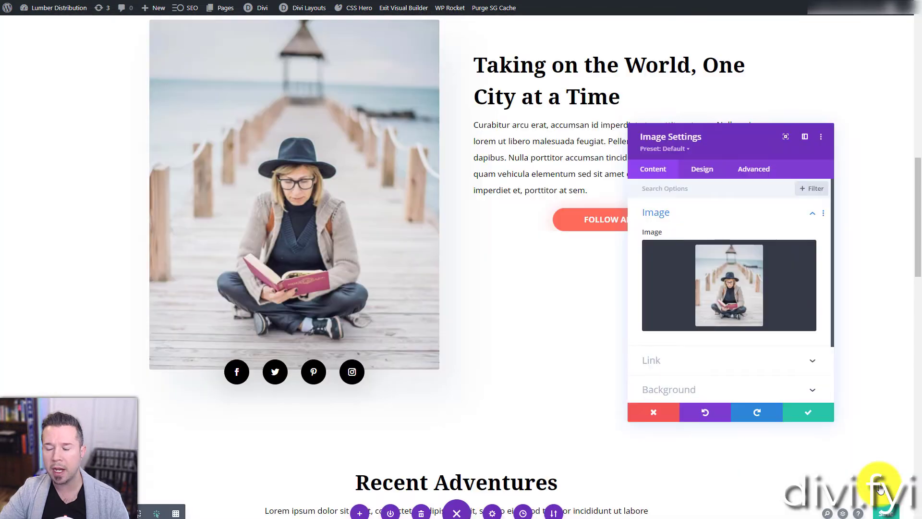
left_click(810, 417)
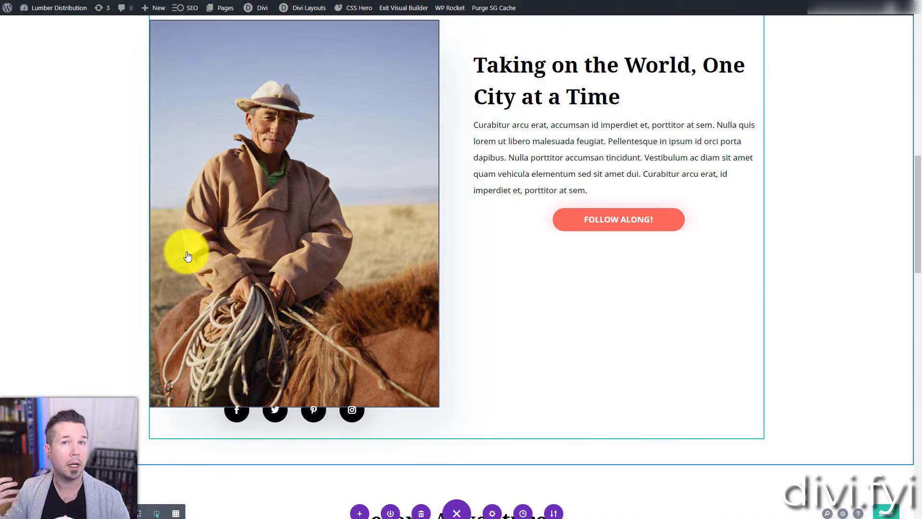
Step: Replace the background image of the "Don't Miss a Beat!" section with the photo of upright cut logs and save the section settings
scroll(187, 255, "up", 4)
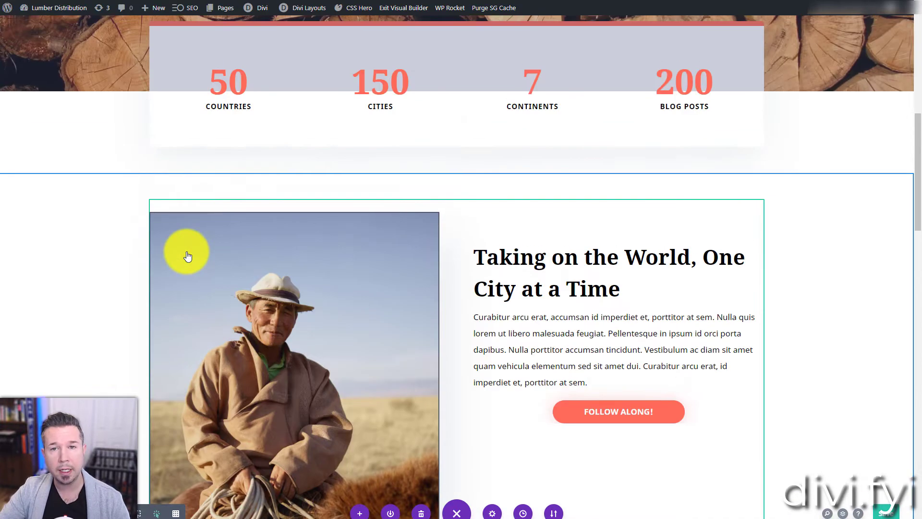
scroll(247, 227, "down", 12)
scroll(279, 220, "down", 6)
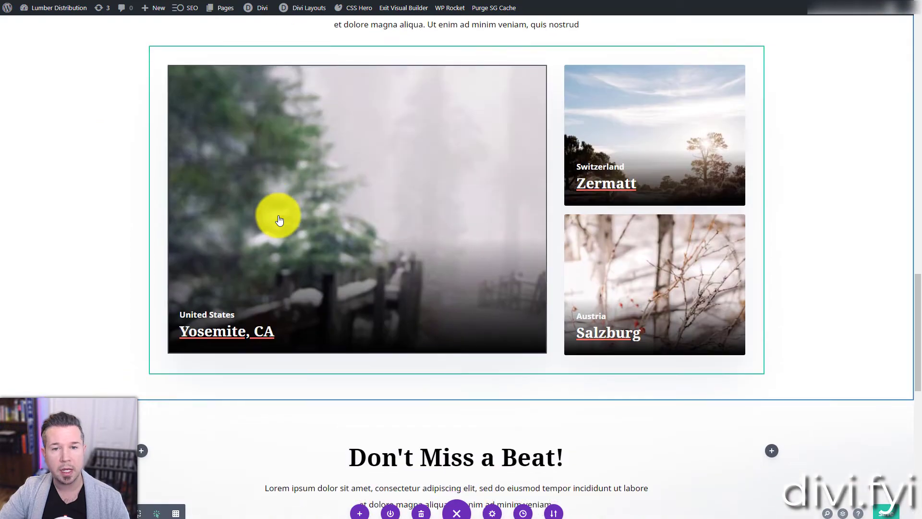
scroll(279, 221, "down", 4)
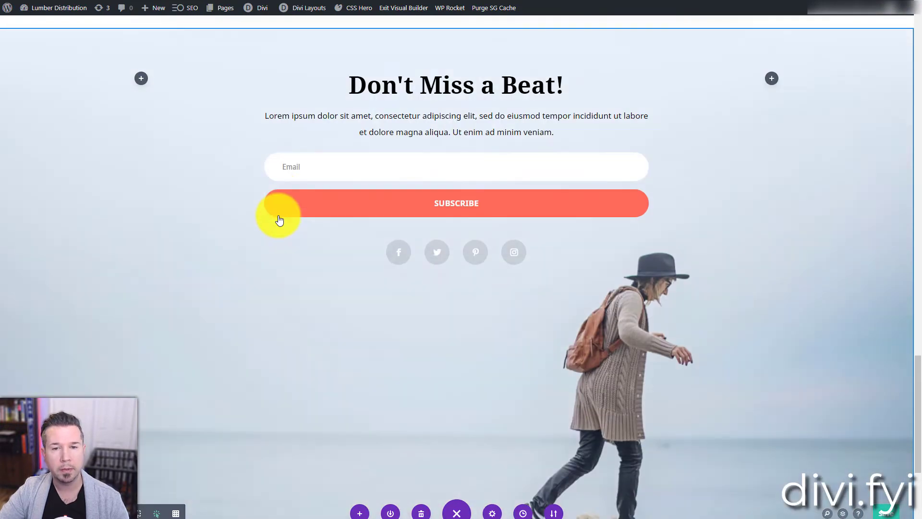
scroll(251, 221, "down", 2)
scroll(73, 225, "up", 3)
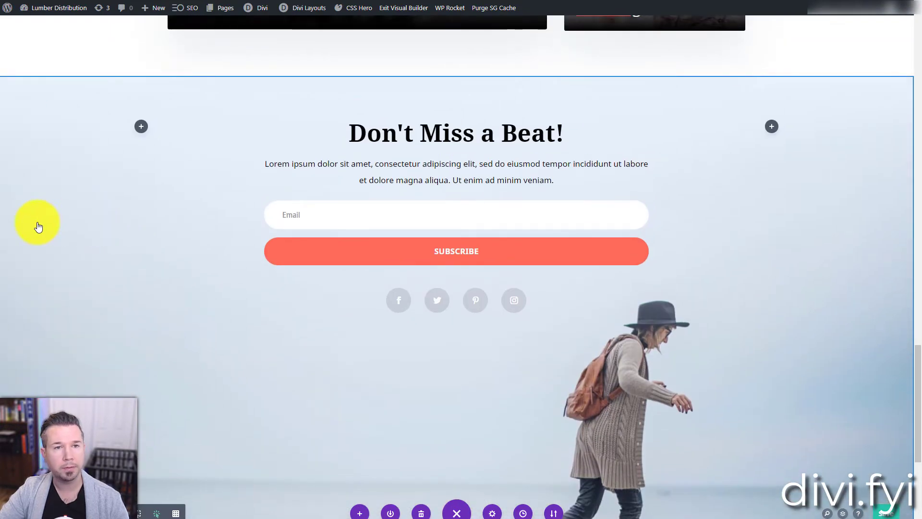
left_click(20, 87)
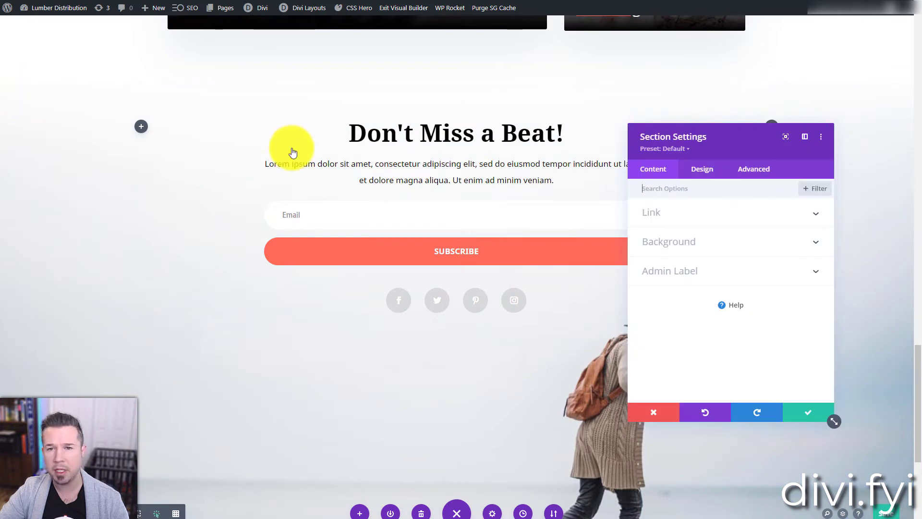
left_click(737, 250)
left_click(757, 228)
left_click(733, 288)
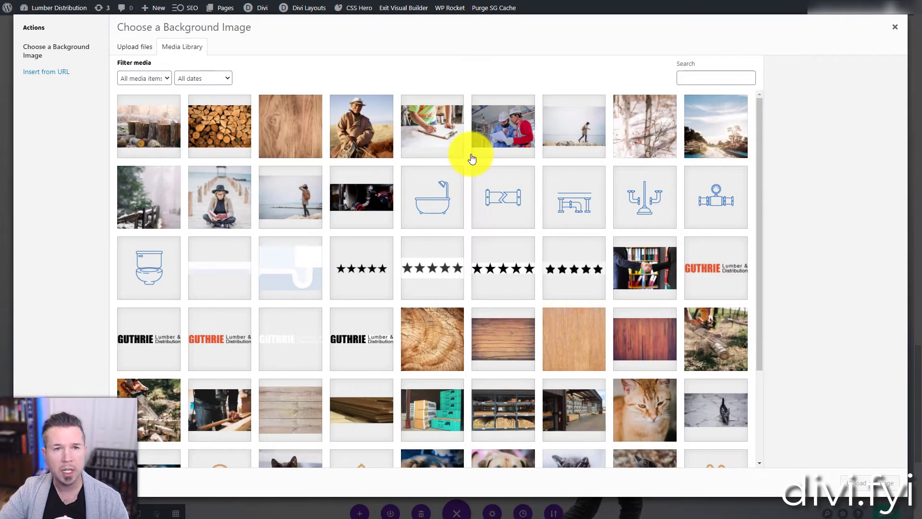
left_click(152, 129)
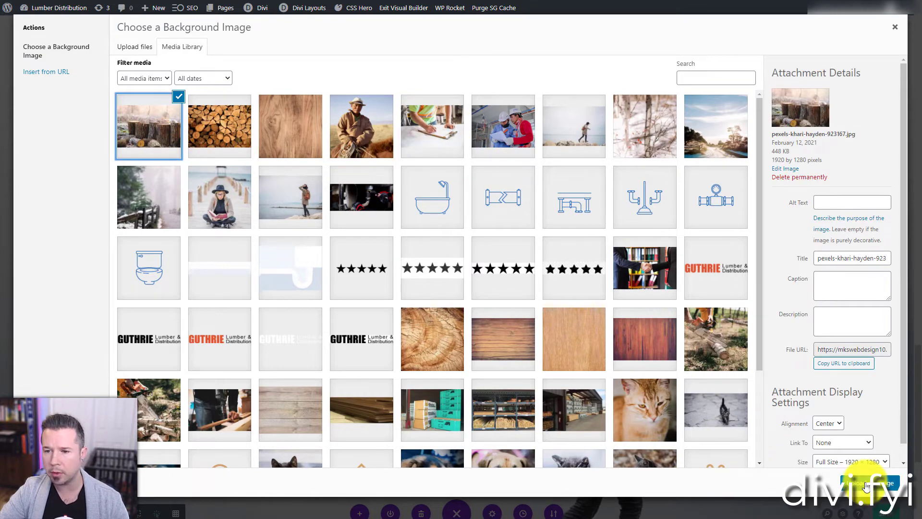
left_click(866, 486)
left_click(808, 413)
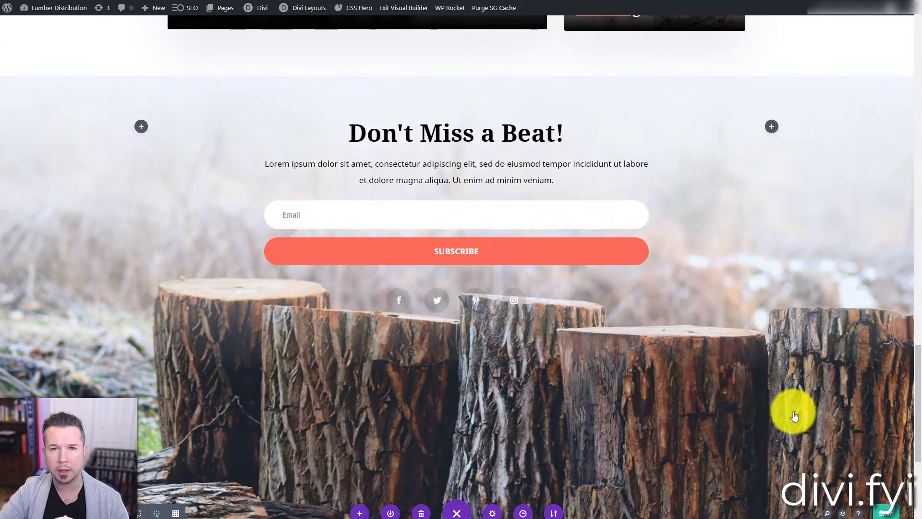
Step: Review the page with its replaced images from the footer up to the hero header and back down to Recent Adventures
scroll(127, 264, "down", 6)
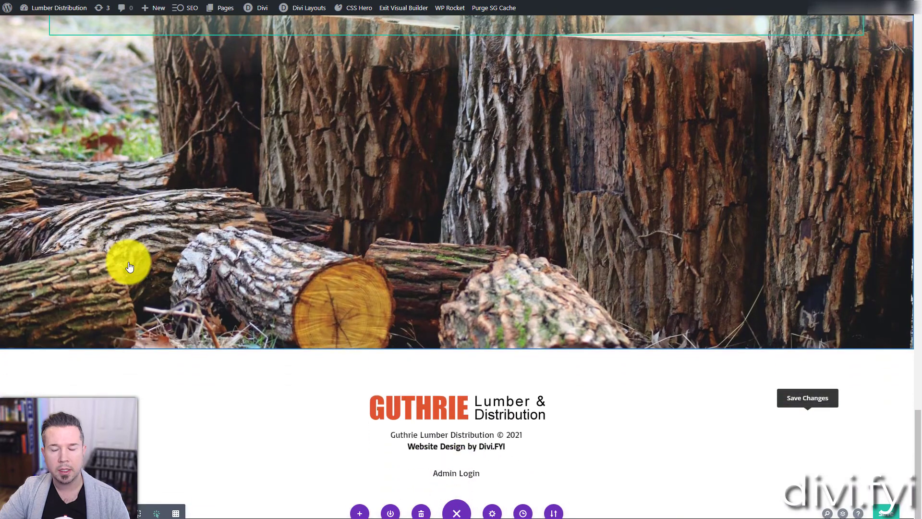
scroll(105, 310, "up", 6)
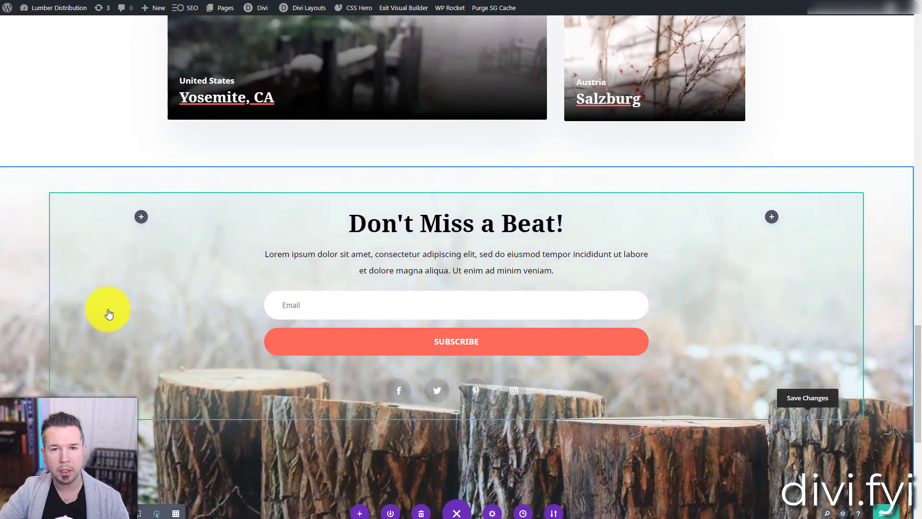
scroll(109, 313, "up", 10)
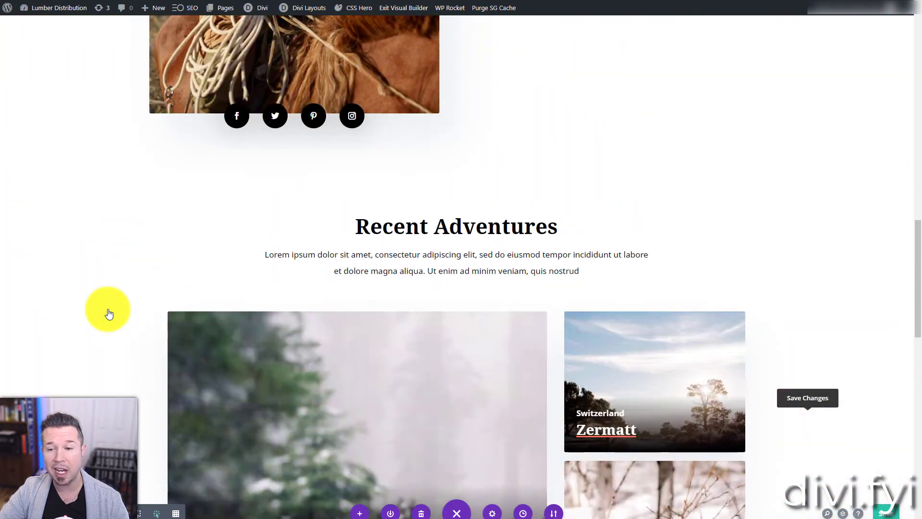
scroll(109, 314, "up", 10)
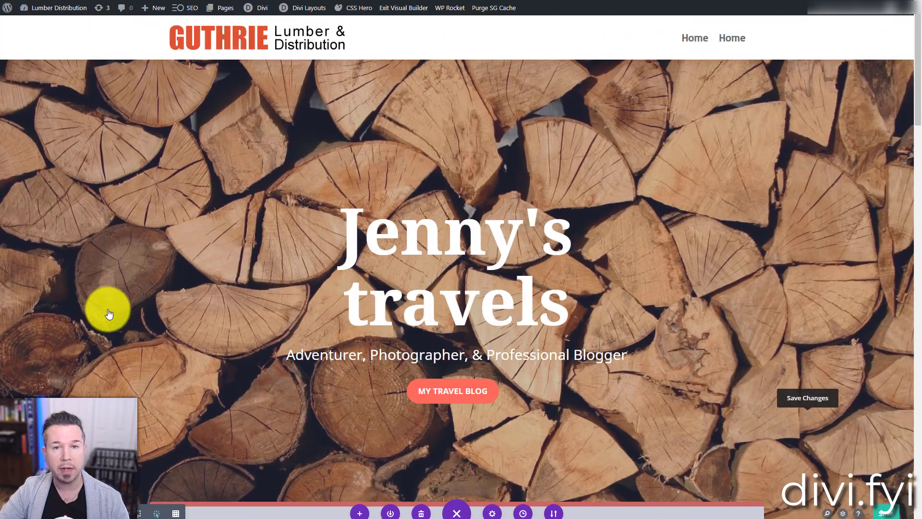
scroll(108, 312, "down", 5)
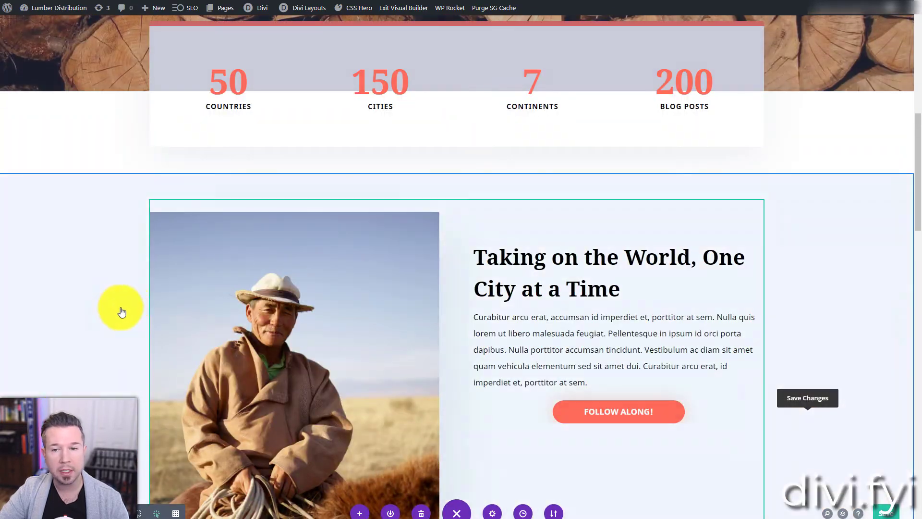
scroll(191, 302, "up", 10)
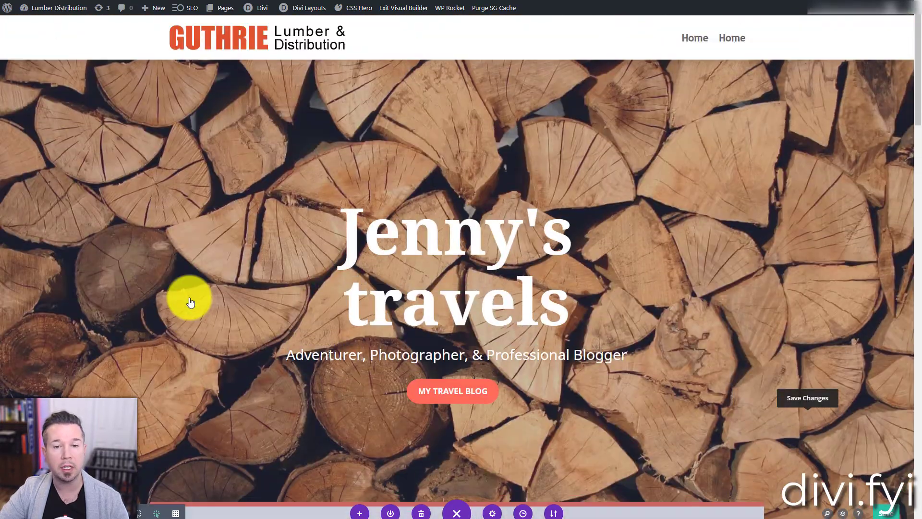
scroll(190, 302, "down", 3)
scroll(191, 301, "down", 10)
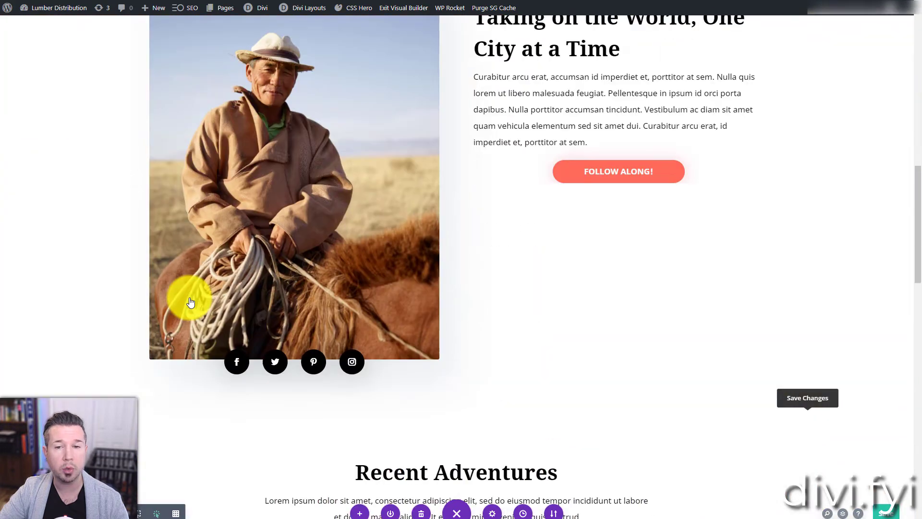
Step: Set the button background of the "Taking on the World, One City at a Time" call to action to the saved orange-red
scroll(246, 303, "up", 3)
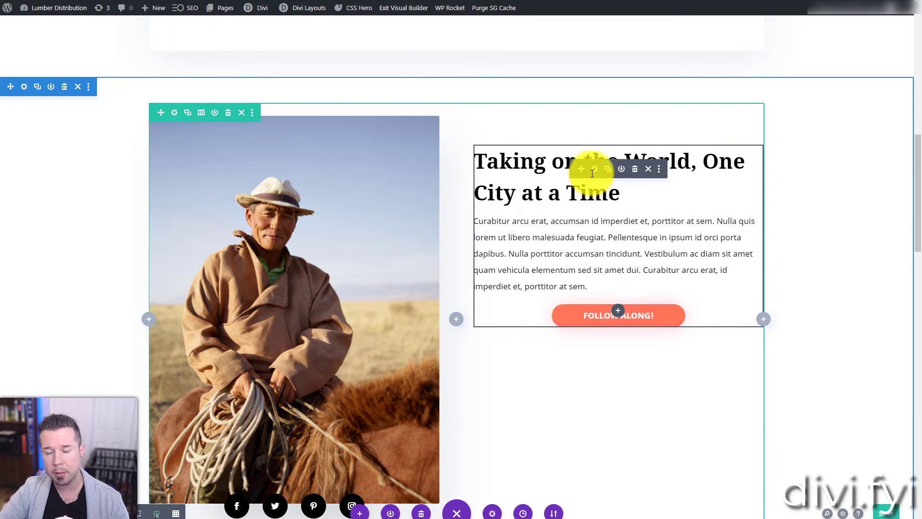
left_click(595, 169)
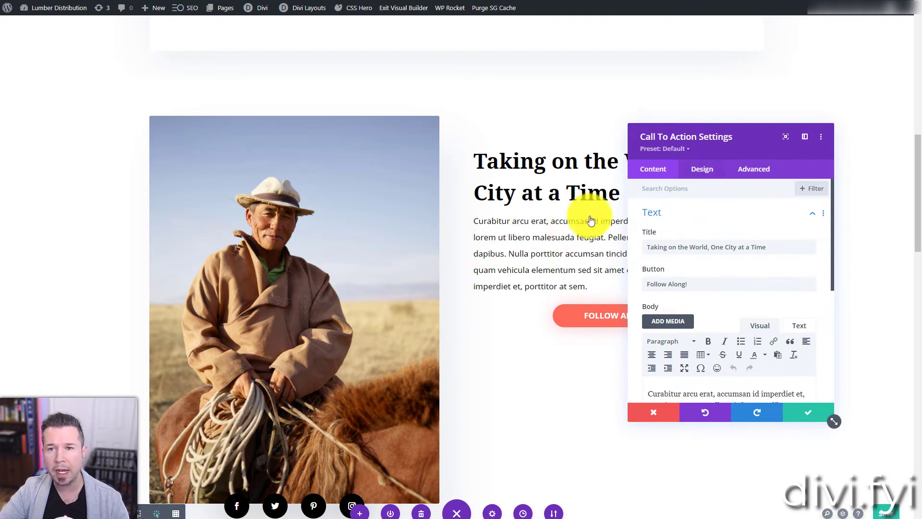
left_click(701, 180)
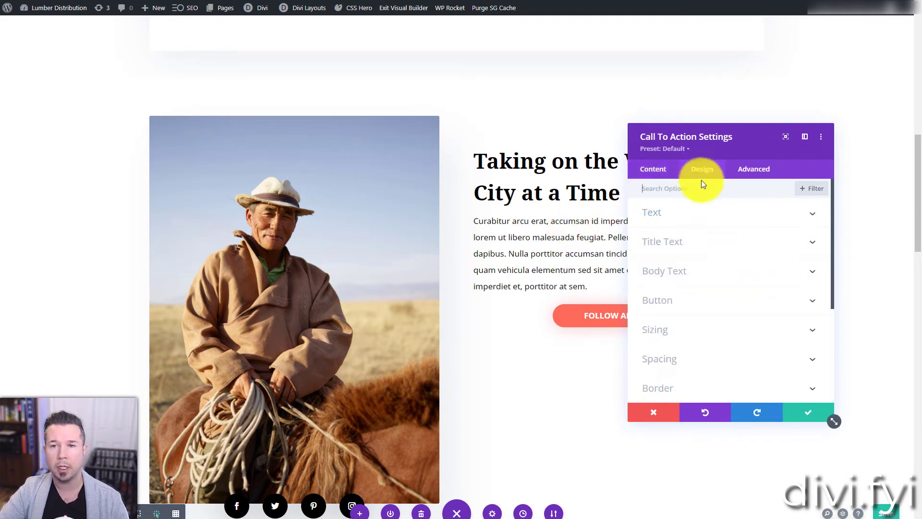
left_click(682, 303)
scroll(758, 286, "down", 1)
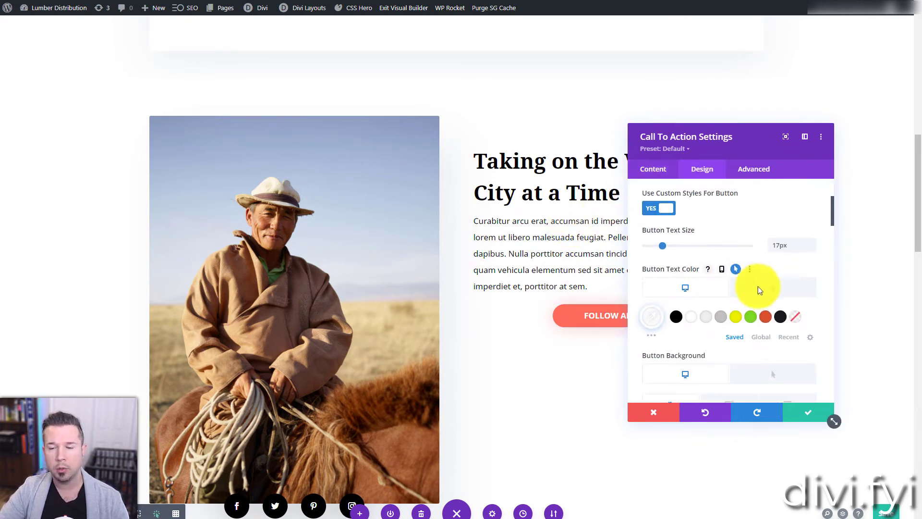
scroll(764, 288, "down", 3)
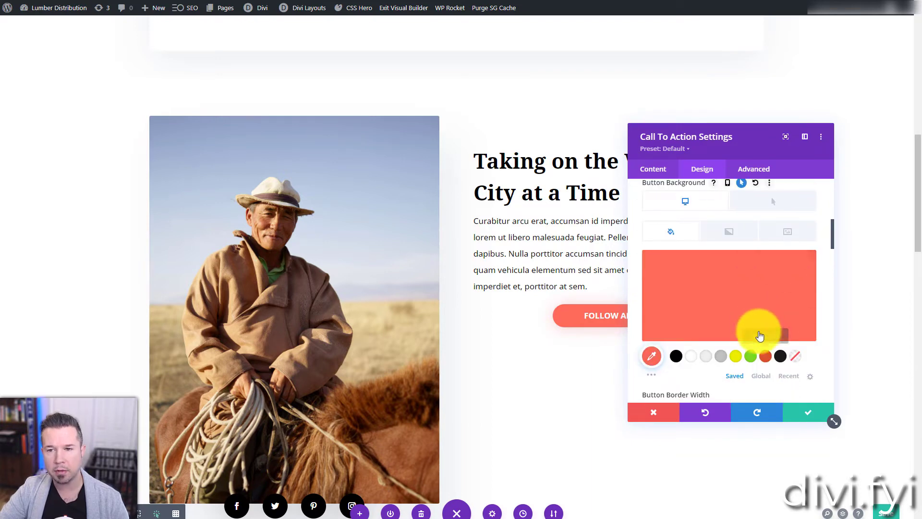
left_click(766, 356)
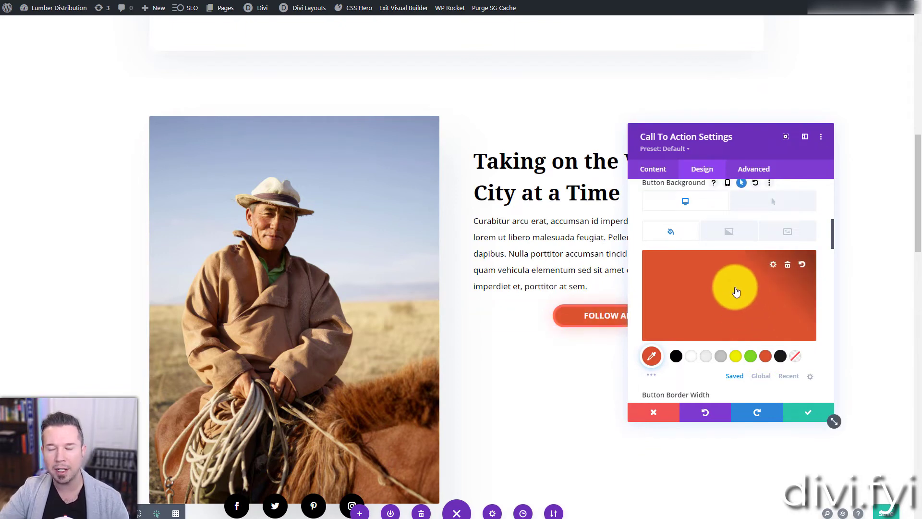
Step: Extend the Follow Along! button's background style to all Call To Actions throughout this page
right_click(739, 300)
left_click(728, 330)
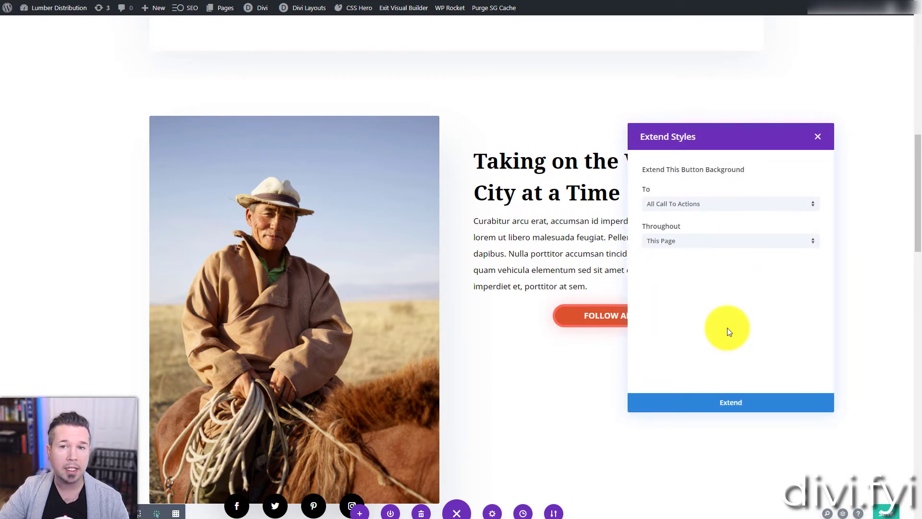
left_click(751, 403)
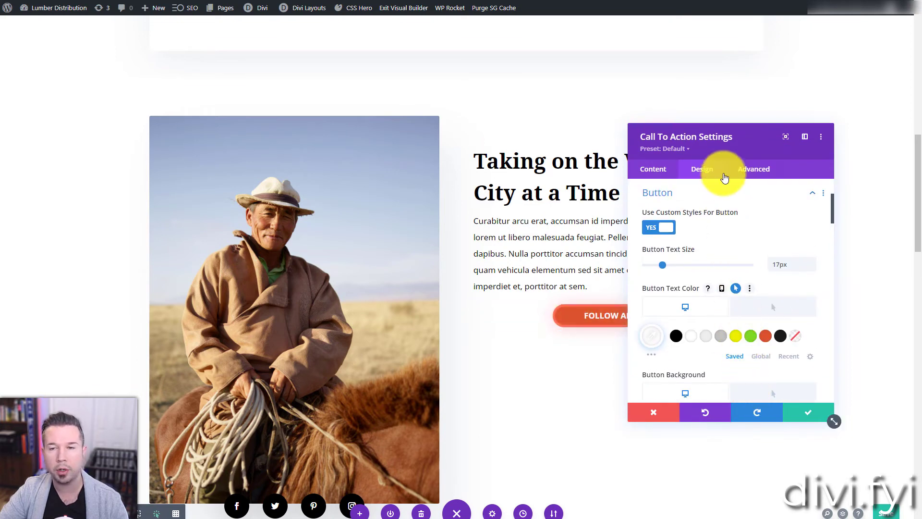
Step: Set the Follow Along! button's border color to #DD5330, extended to all Call To Actions throughout this page, and save the module
scroll(738, 226, "down", 7)
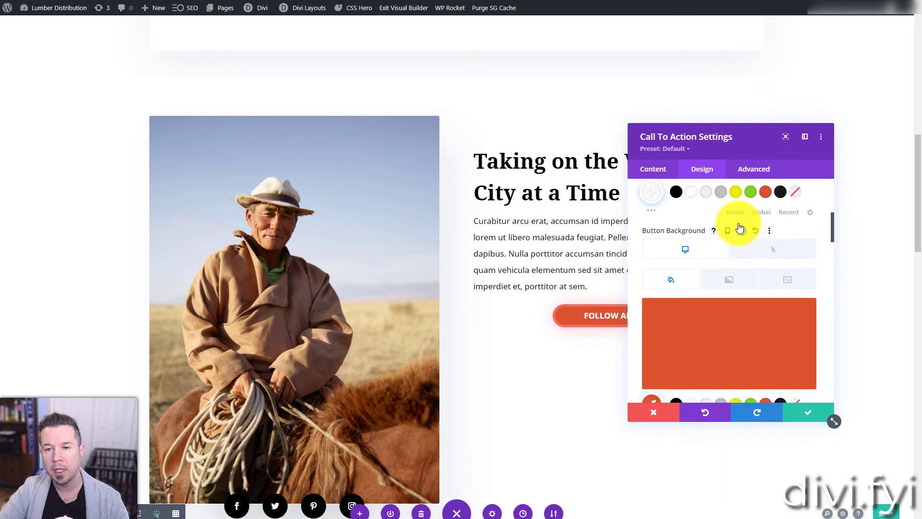
scroll(738, 227, "up", 4)
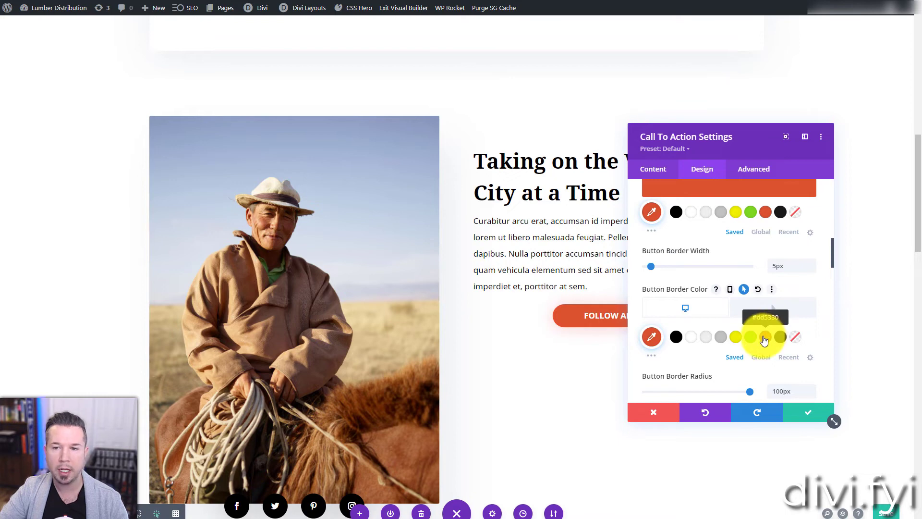
right_click(764, 339)
left_click(762, 380)
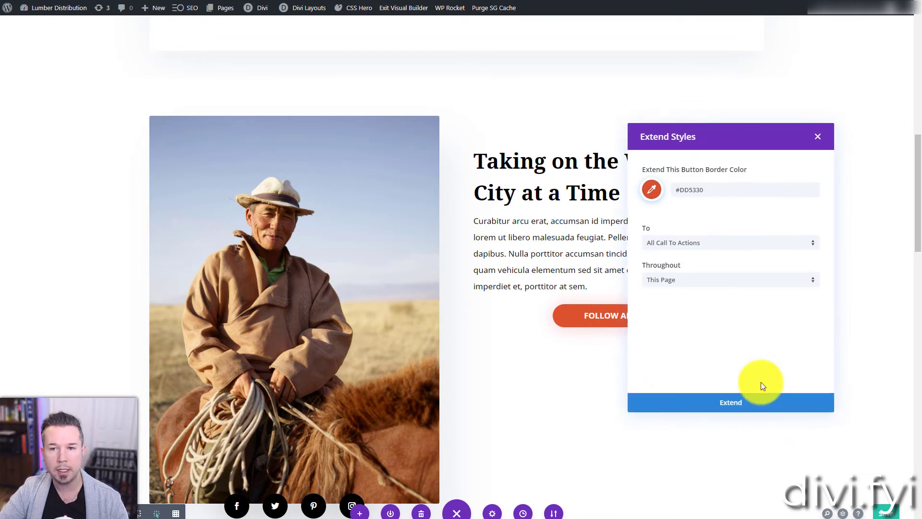
left_click(719, 403)
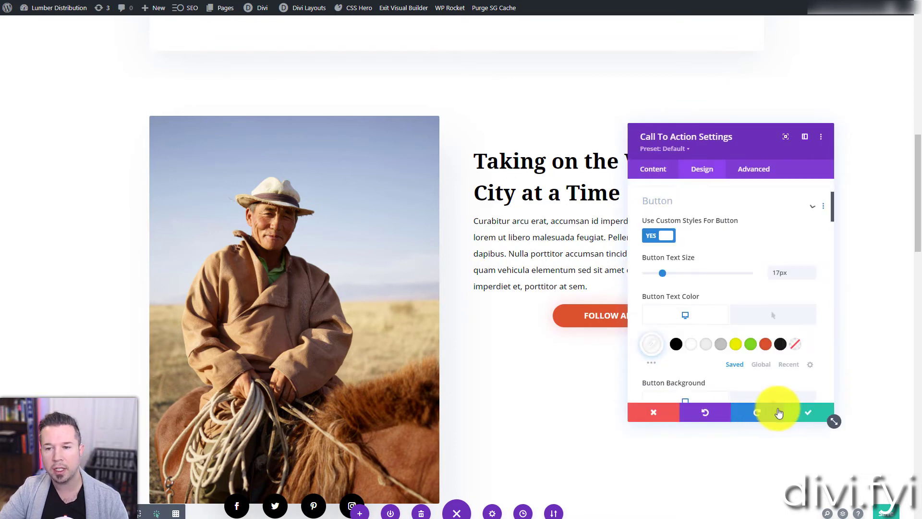
left_click(794, 411)
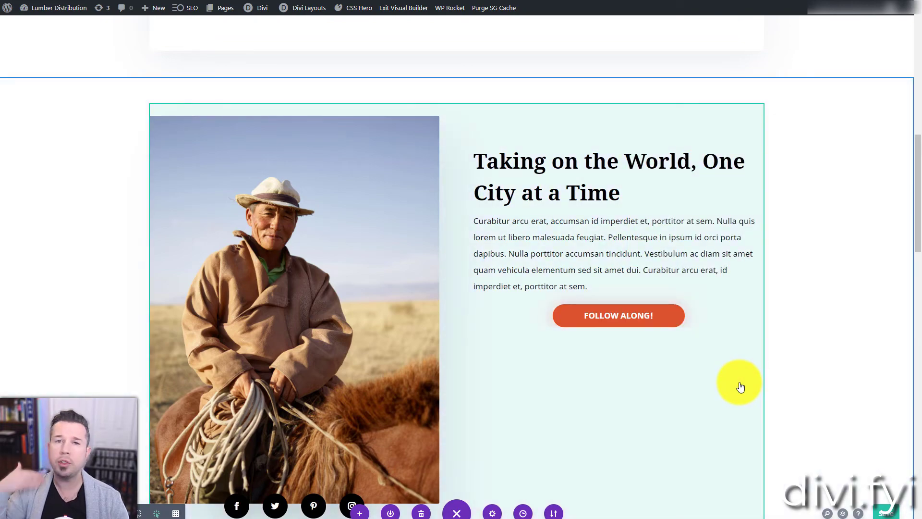
Step: Review the hero, counters, call to action and Recent Adventures sections for how well the button and accent colors match
scroll(740, 386, "up", 8)
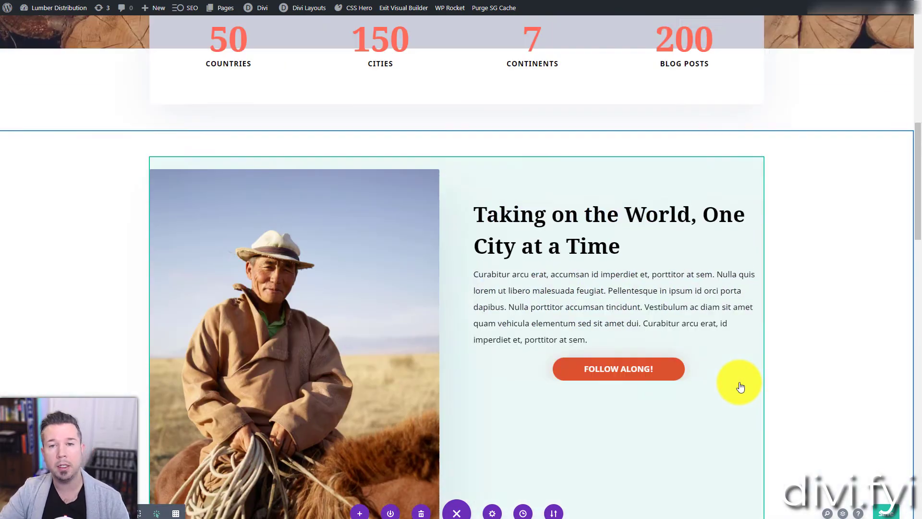
scroll(740, 387, "down", 3)
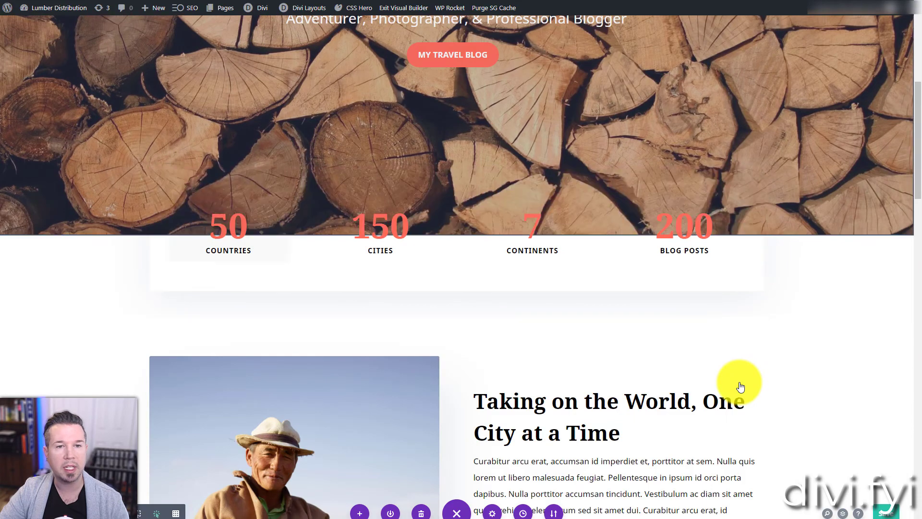
scroll(737, 382, "down", 13)
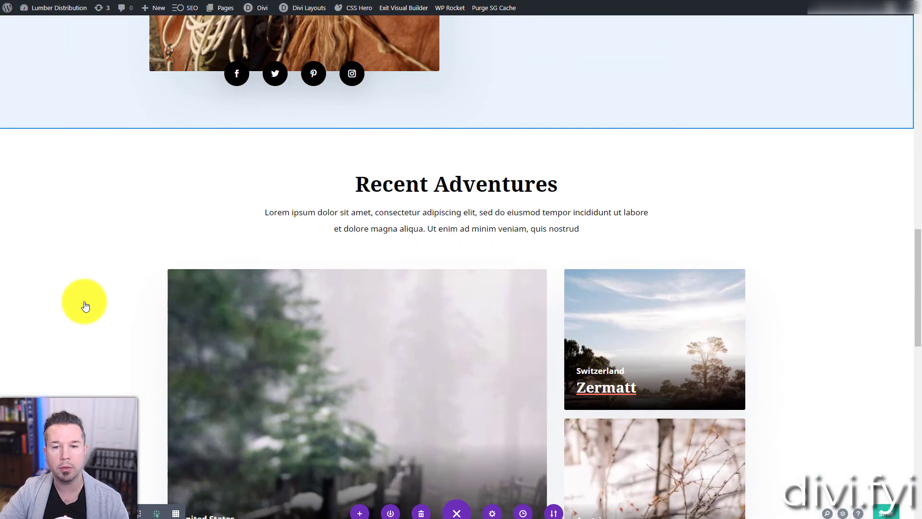
scroll(85, 306, "down", 8)
scroll(85, 306, "up", 9)
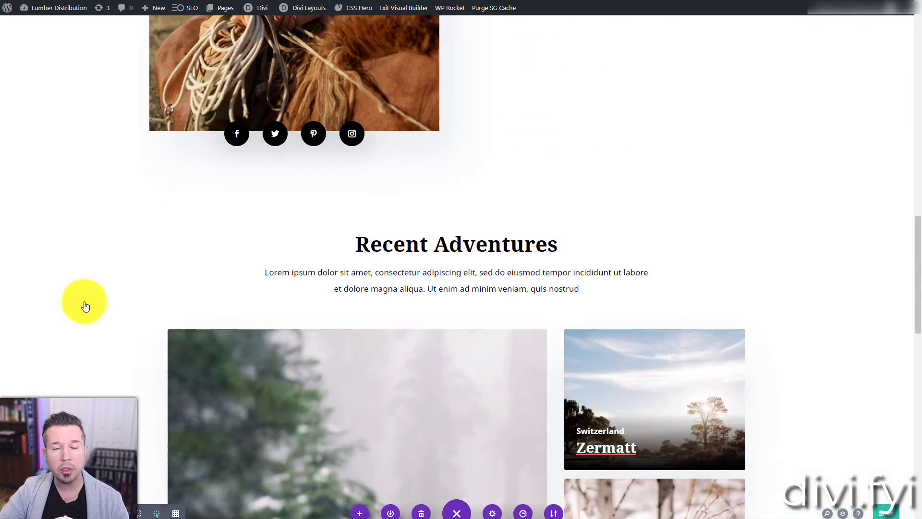
scroll(85, 306, "up", 9)
scroll(85, 306, "down", 1)
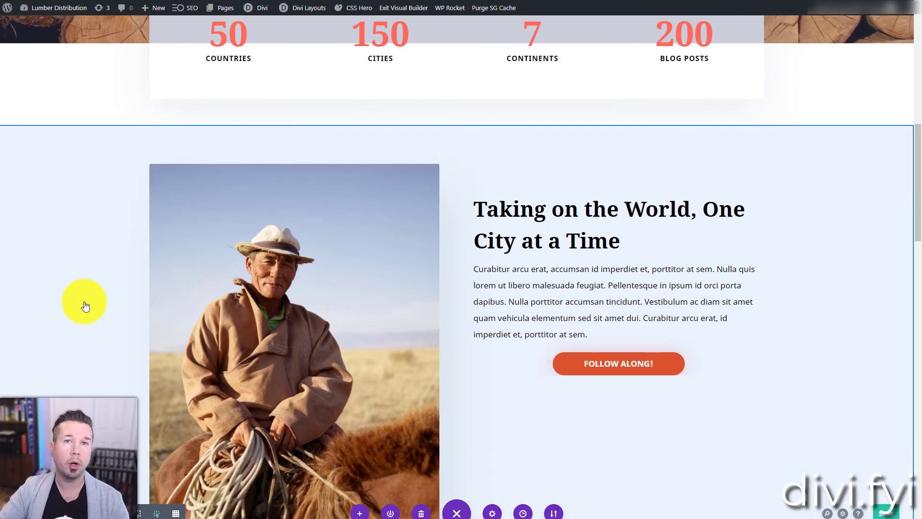
scroll(85, 306, "up", 8)
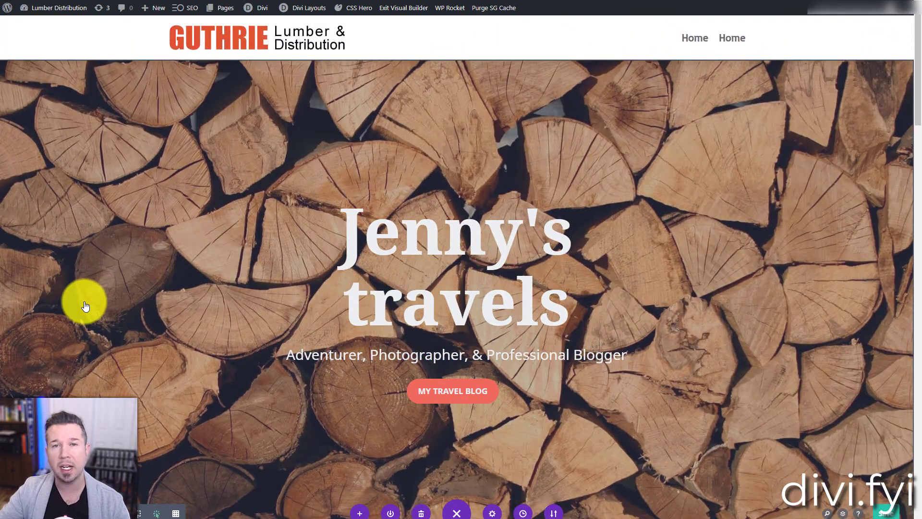
scroll(85, 306, "down", 3)
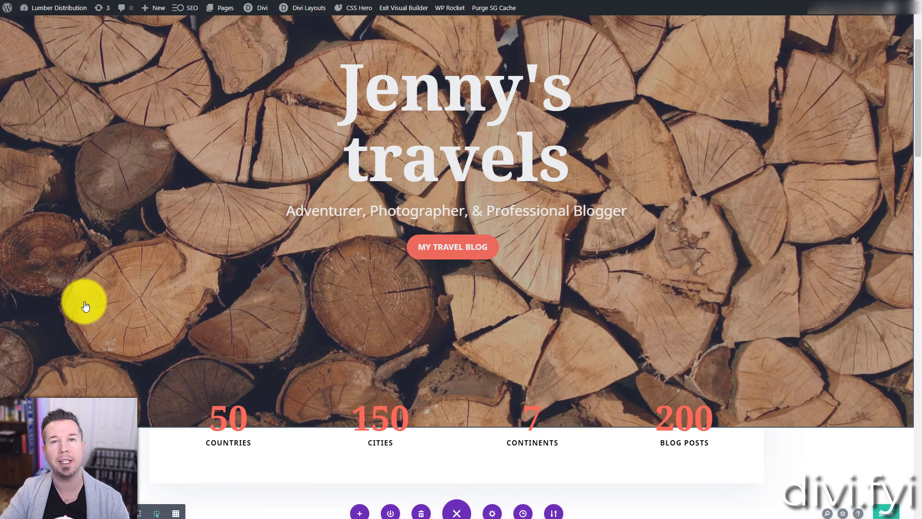
scroll(85, 306, "down", 9)
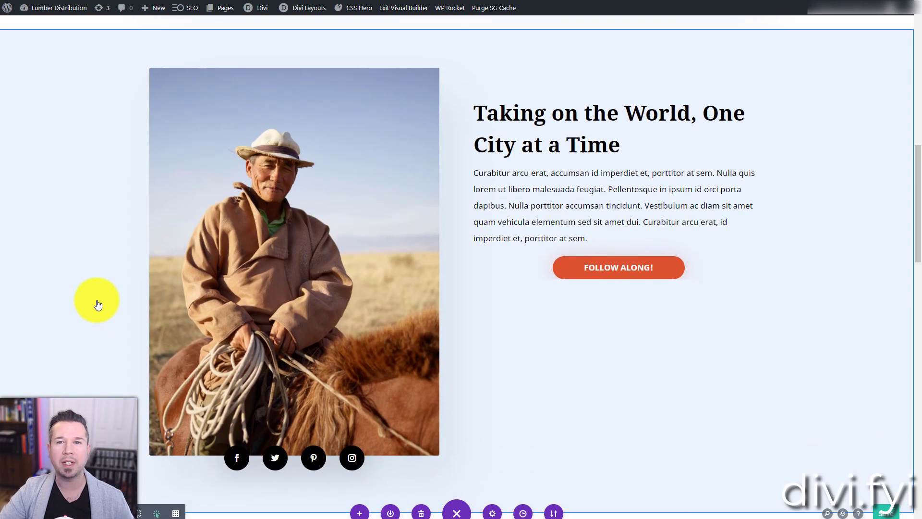